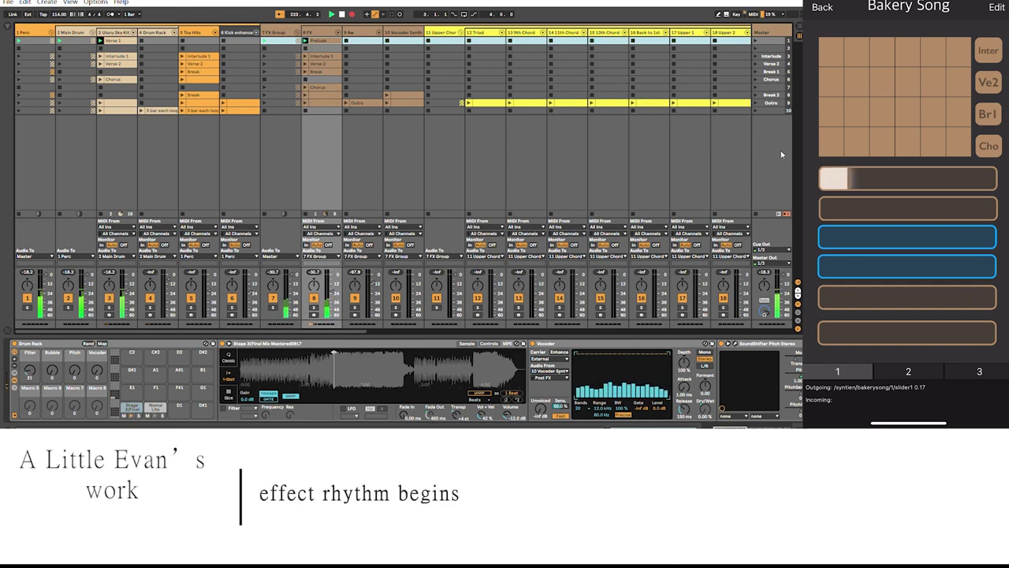
Gradually open the effect rhythm's low-pass filter by raising slider 1 to about 0.45.
{"action": "left_click_drag", "start_coordinate": [854, 178], "coordinate": [868, 178]}
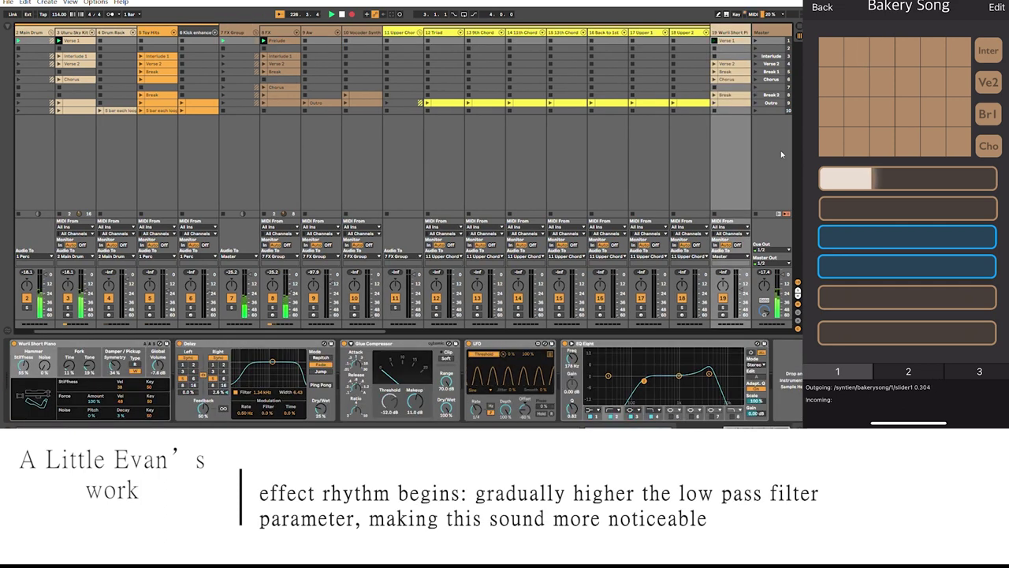
{"action": "left_click_drag", "start_coordinate": [872, 178], "coordinate": [875, 178]}
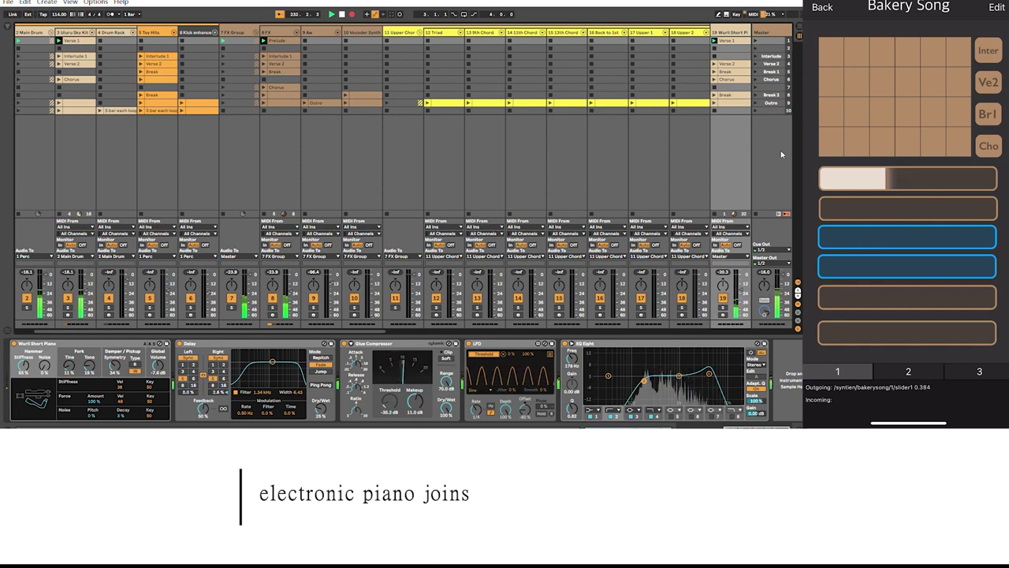
{"action": "left_click_drag", "start_coordinate": [886, 178], "coordinate": [899, 178]}
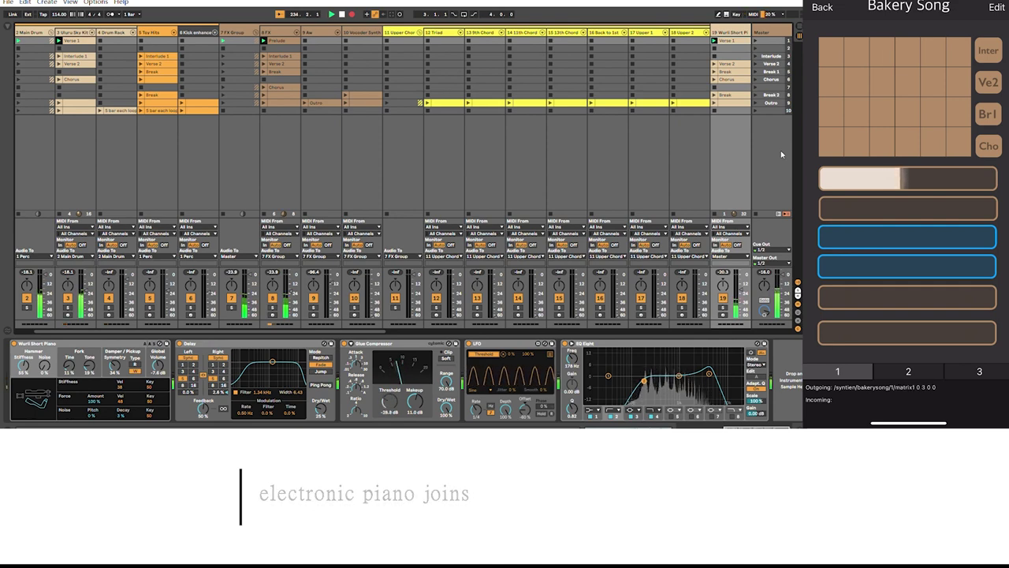
Bring in the bass and Riff clips, set slider 2 to about 0.28, and open the effect rhythm's low-pass filter to 0.639.
{"action": "key", "text": "Right"}
{"action": "key", "text": "Right"}
{"action": "left_click_drag", "start_coordinate": [826, 207], "coordinate": [874, 208]}
{"action": "left_click_drag", "start_coordinate": [900, 178], "coordinate": [912, 178]}
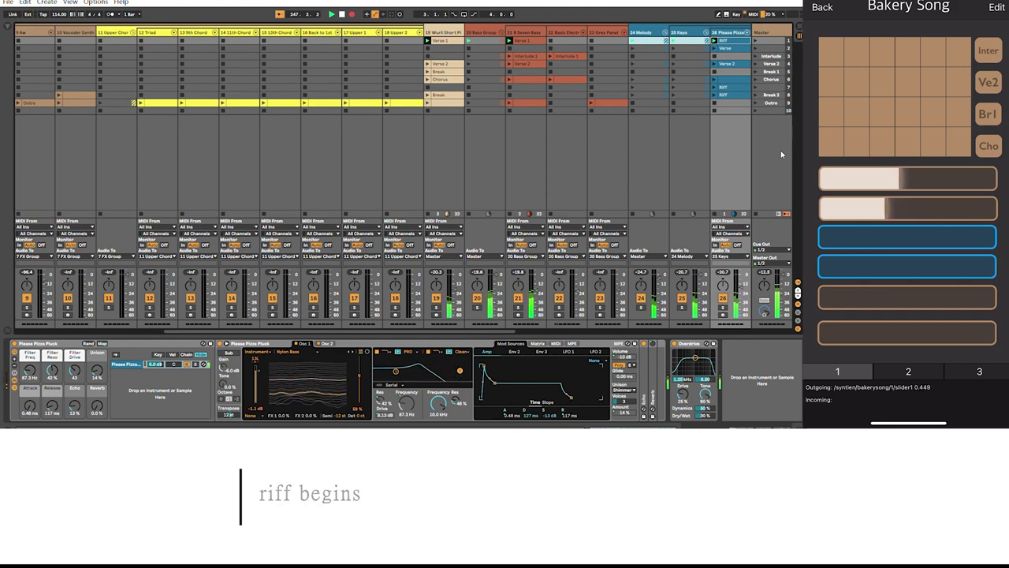
{"action": "left_click_drag", "start_coordinate": [921, 178], "coordinate": [930, 179]}
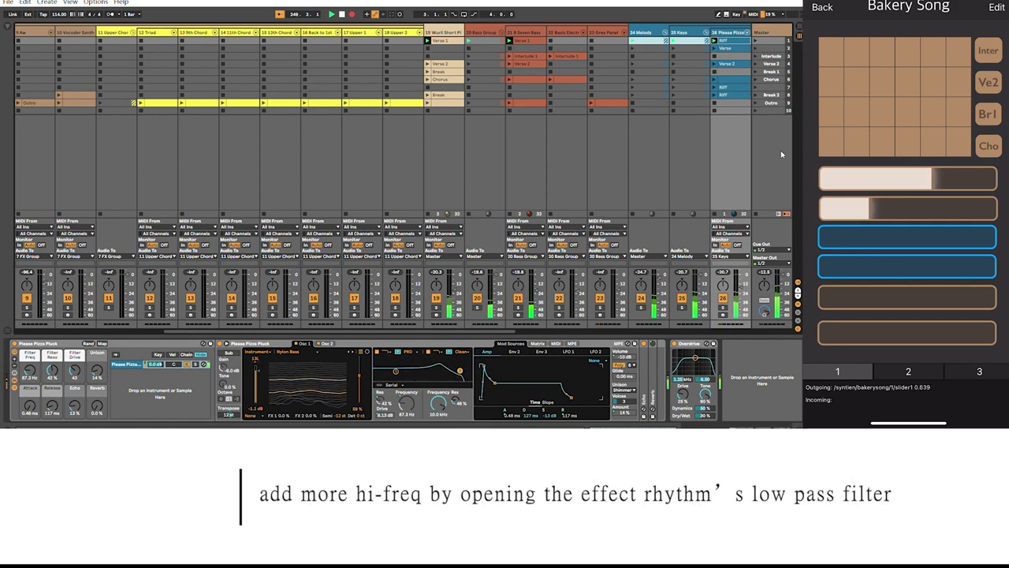
Launch the melody group's Verse clips and the vocal Verse 1, easing slider 2 to about 0.20 and slider 1 to about 0.48.
{"action": "left_click", "coordinate": [931, 79]}
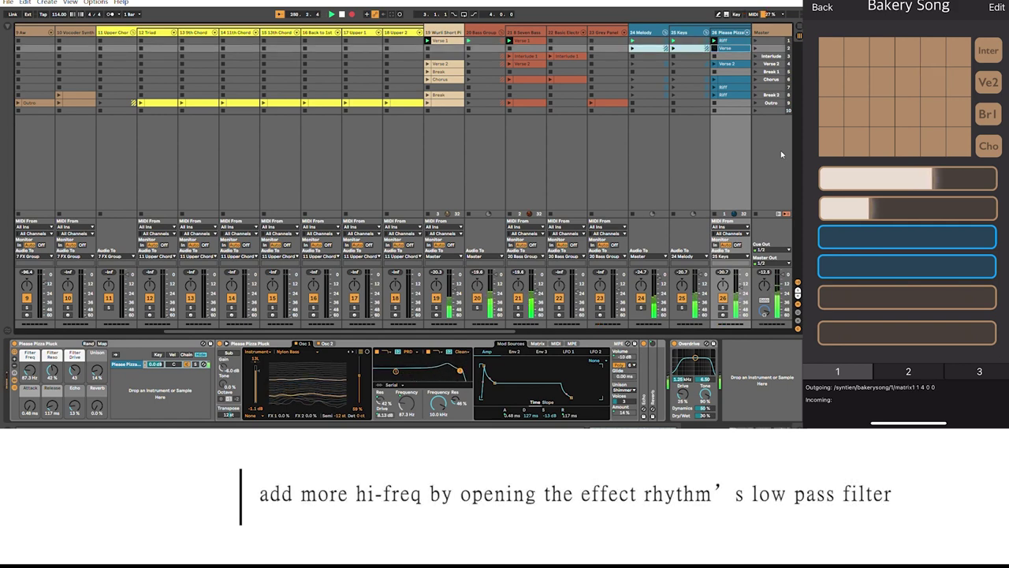
{"action": "left_click", "coordinate": [956, 54]}
{"action": "left_click_drag", "start_coordinate": [865, 207], "coordinate": [852, 207]}
{"action": "left_click_drag", "start_coordinate": [915, 178], "coordinate": [907, 179]}
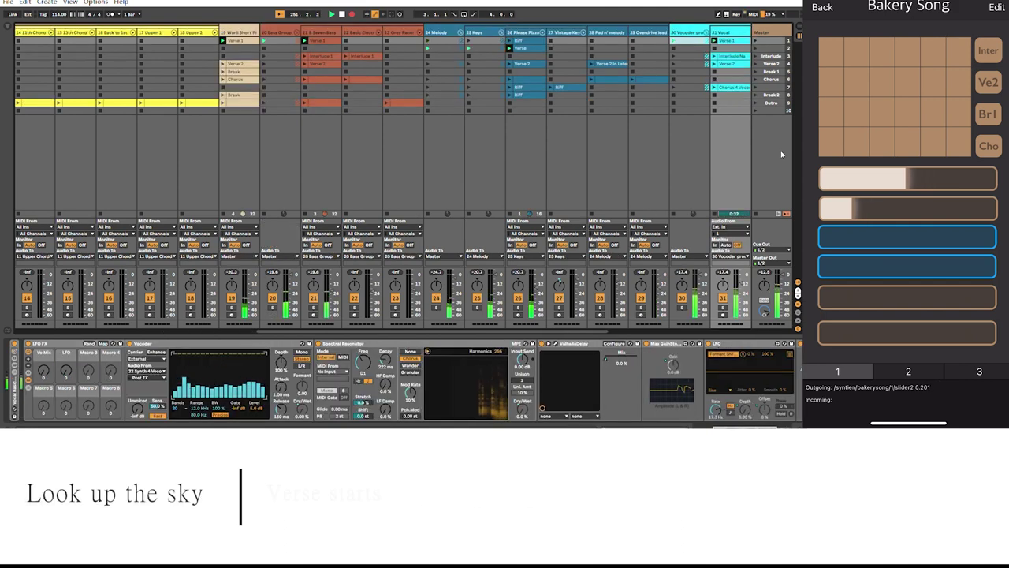
Bring slider 2 down to 0 and lower the effect rhythm's low-pass filter on slider 1 to 0.41.
{"action": "left_click_drag", "start_coordinate": [852, 207], "coordinate": [849, 207]}
{"action": "left_click_drag", "start_coordinate": [907, 178], "coordinate": [903, 179]}
{"action": "left_click_drag", "start_coordinate": [849, 207], "coordinate": [842, 208]}
{"action": "left_click_drag", "start_coordinate": [903, 178], "coordinate": [895, 178]}
{"action": "left_click_drag", "start_coordinate": [842, 208], "coordinate": [837, 208]}
{"action": "left_click_drag", "start_coordinate": [895, 179], "coordinate": [883, 178]}
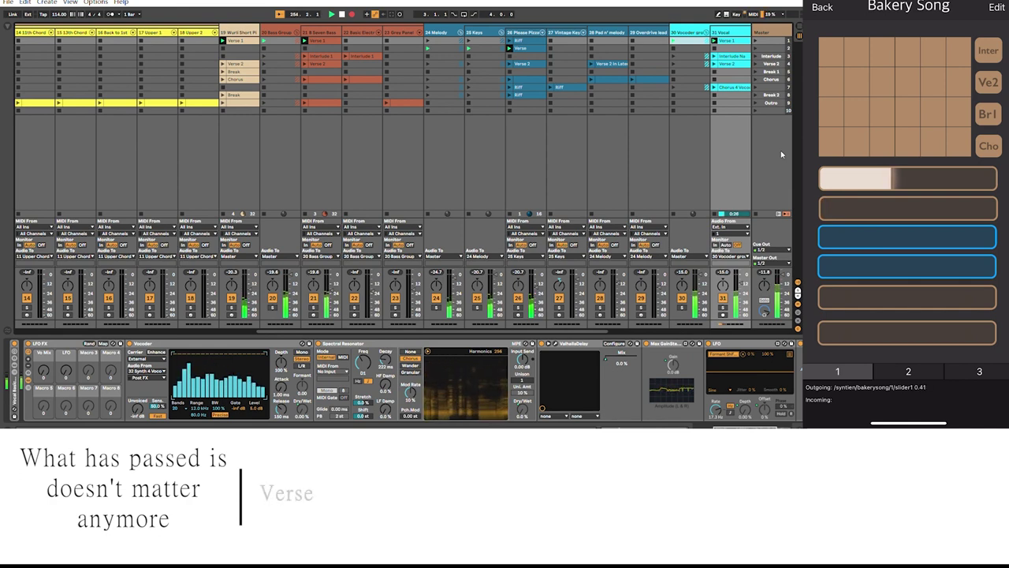
Switch the melody group to its Riff clips and back to Verse while varying slider 1, leaving it at about 0.42.
{"action": "left_click_drag", "start_coordinate": [897, 178], "coordinate": [899, 178]}
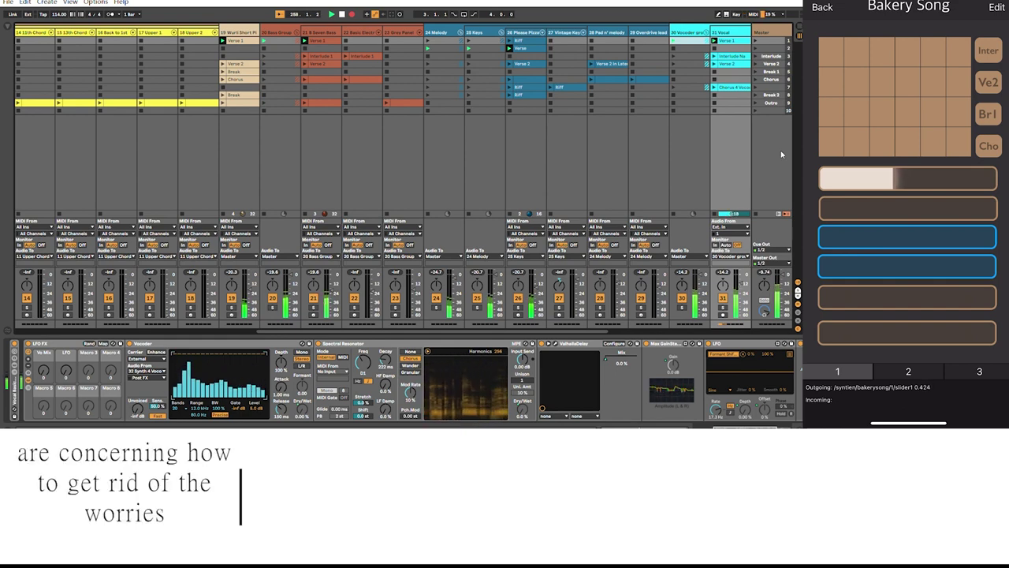
{"action": "left_click", "coordinate": [832, 142]}
{"action": "left_click_drag", "start_coordinate": [893, 179], "coordinate": [888, 178]}
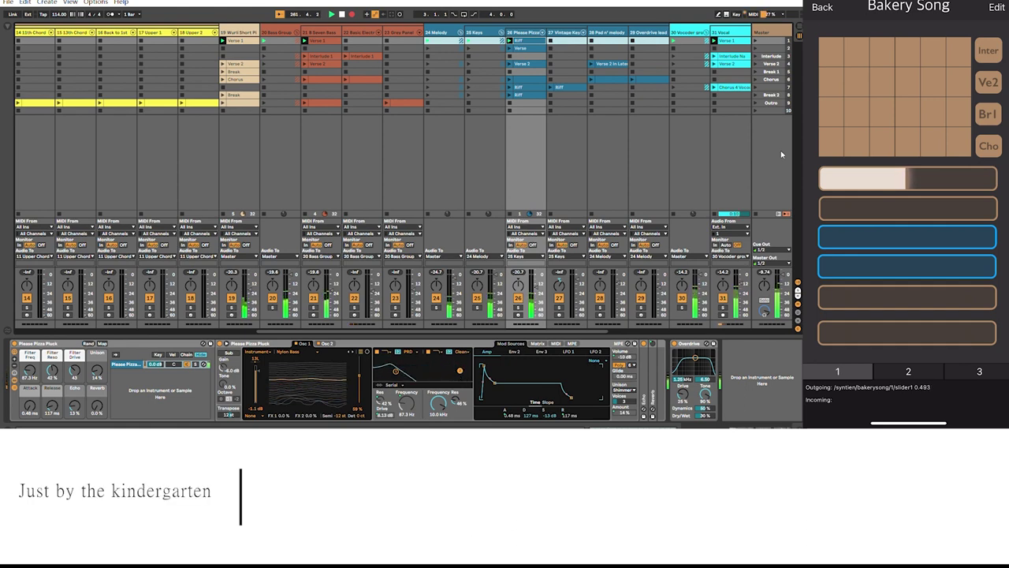
{"action": "mouse_move", "coordinate": [905, 178]}
{"action": "left_mouse_down"}
{"action": "mouse_move", "coordinate": [885, 178]}
{"action": "mouse_move", "coordinate": [893, 178]}
{"action": "left_mouse_up"}
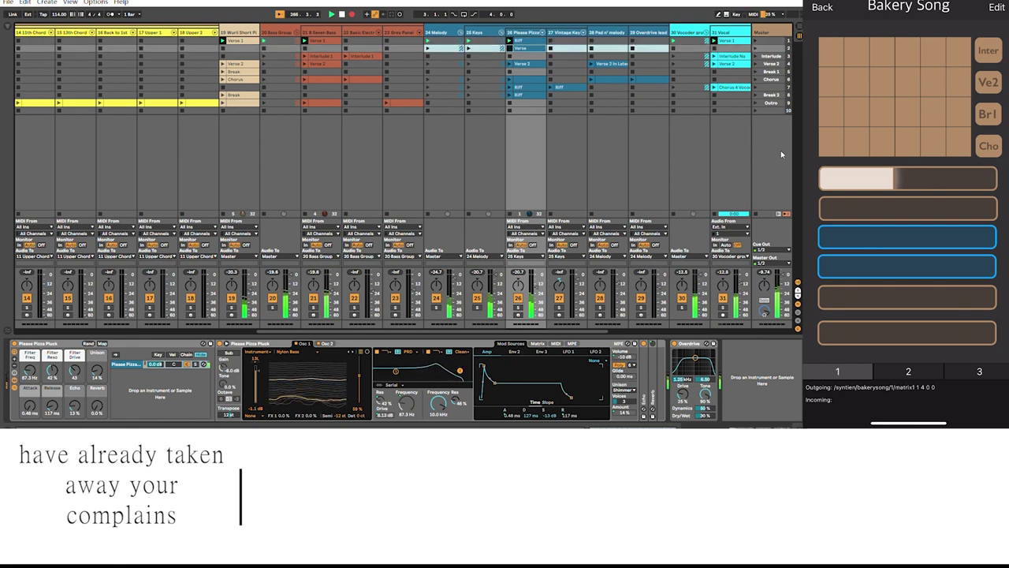
Bring in the vocal Interlude Na clip with slider 2 at about 0.03 and slider 1 at 0.52.
{"action": "left_click", "coordinate": [824, 208]}
{"action": "left_click_drag", "start_coordinate": [893, 178], "coordinate": [920, 178]}
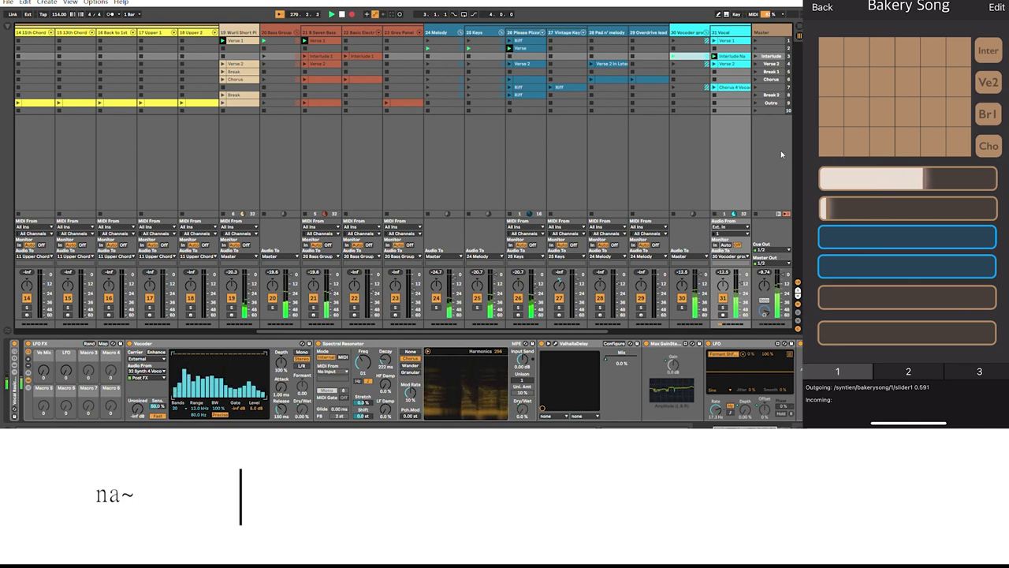
{"action": "left_click_drag", "start_coordinate": [925, 178], "coordinate": [913, 178]}
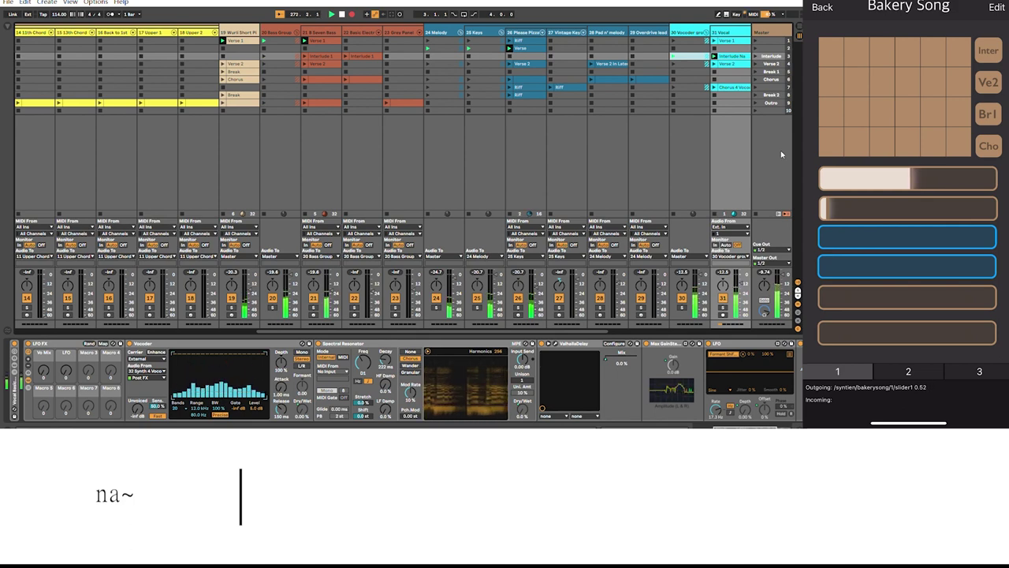
Launch the Interlude scene with slider 1 raised to 0.771, and raise slider 2 to 0.438.
{"action": "left_click_drag", "start_coordinate": [903, 178], "coordinate": [949, 178]}
{"action": "left_click", "coordinate": [988, 50]}
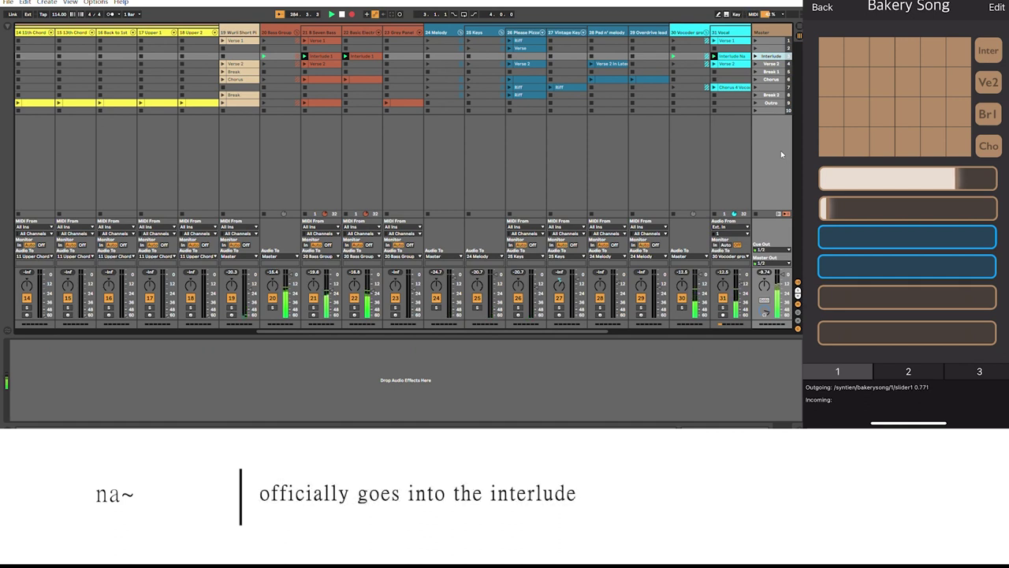
{"action": "left_click_drag", "start_coordinate": [830, 208], "coordinate": [897, 208]}
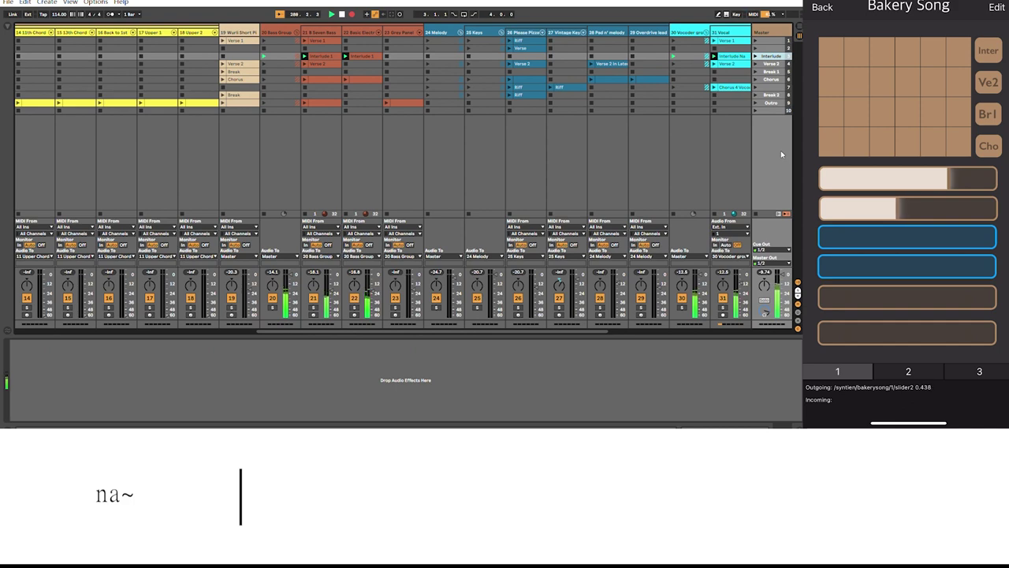
Launch the melody group's Riff clips and sweep the two blue sliders upward.
{"action": "left_click", "coordinate": [934, 52]}
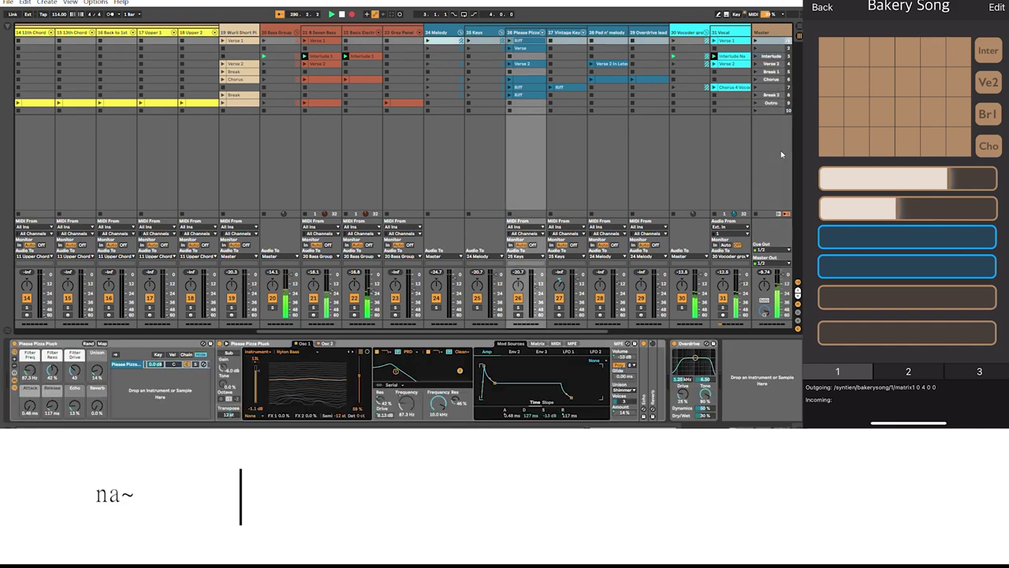
{"action": "left_click_drag", "start_coordinate": [820, 237], "coordinate": [954, 236]}
{"action": "left_click_drag", "start_coordinate": [821, 267], "coordinate": [854, 266]}
{"action": "left_click_drag", "start_coordinate": [954, 236], "coordinate": [970, 236]}
Launch the Verse 2 scene and bring both blue sliders back down to zero.
{"action": "left_click", "coordinate": [989, 82]}
{"action": "left_click_drag", "start_coordinate": [855, 267], "coordinate": [850, 267]}
{"action": "left_click_drag", "start_coordinate": [970, 236], "coordinate": [827, 236]}
{"action": "left_click_drag", "start_coordinate": [850, 266], "coordinate": [822, 237]}
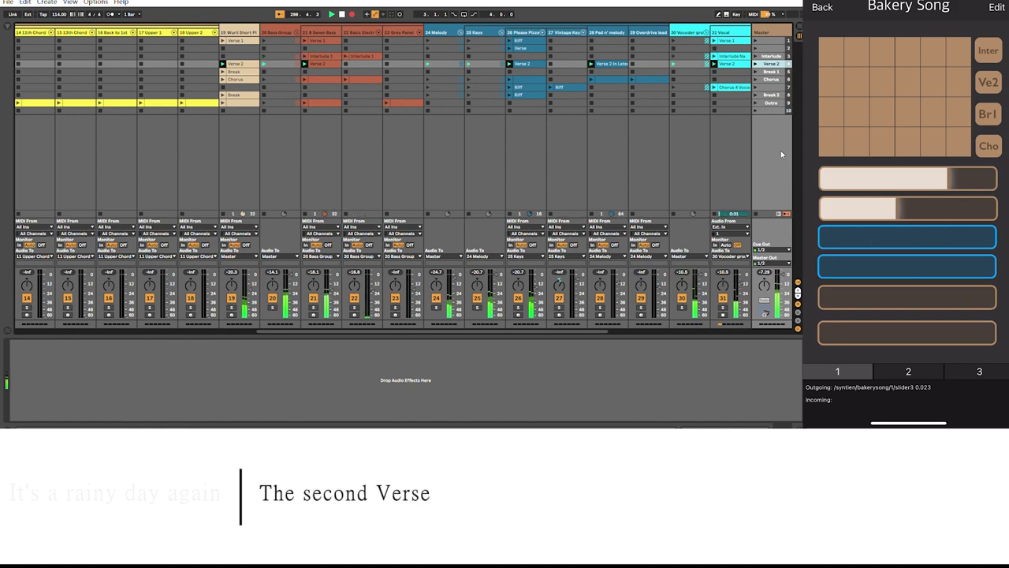
Lower slider 1, the effect rhythm's low-pass filter, in stages to 0.283 and bring slider 2 down to 0.
{"action": "left_click_drag", "start_coordinate": [948, 179], "coordinate": [934, 179]}
{"action": "left_click_drag", "start_coordinate": [897, 208], "coordinate": [876, 208]}
{"action": "left_click_drag", "start_coordinate": [933, 179], "coordinate": [892, 179]}
{"action": "left_click_drag", "start_coordinate": [877, 209], "coordinate": [838, 208]}
{"action": "left_click_drag", "start_coordinate": [892, 179], "coordinate": [889, 179]}
{"action": "left_click_drag", "start_coordinate": [838, 208], "coordinate": [820, 208]}
{"action": "left_click_drag", "start_coordinate": [889, 179], "coordinate": [868, 179]}
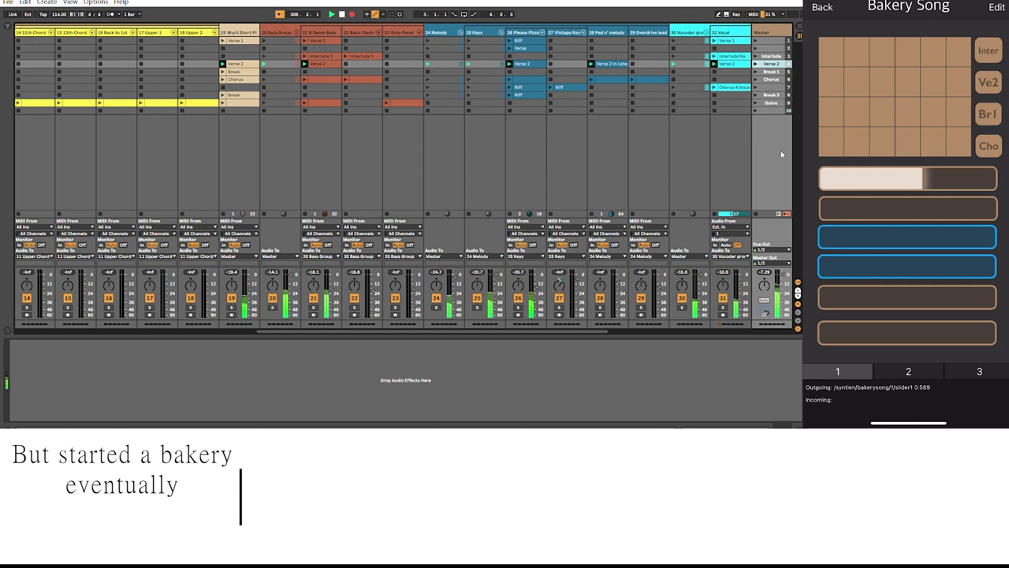
{"action": "mouse_move", "coordinate": [824, 208]}
{"action": "left_mouse_down"}
{"action": "mouse_move", "coordinate": [913, 208]}
{"action": "mouse_move", "coordinate": [820, 207]}
{"action": "left_mouse_up"}
{"action": "left_click_drag", "start_coordinate": [911, 179], "coordinate": [870, 179]}
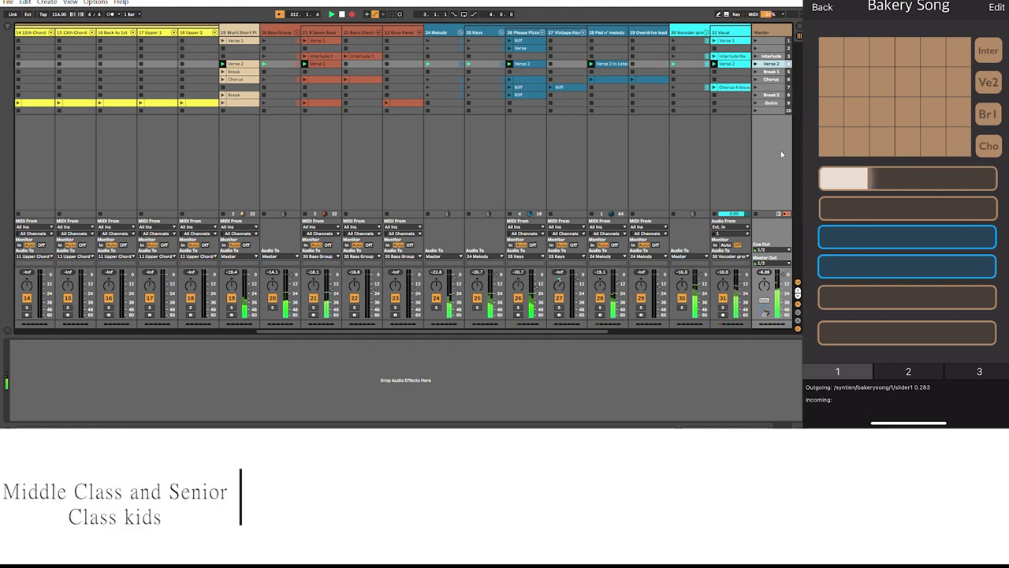
Raise slider 1 to 0.449 and launch the Break 1 scene.
{"action": "left_click_drag", "start_coordinate": [868, 179], "coordinate": [882, 179]}
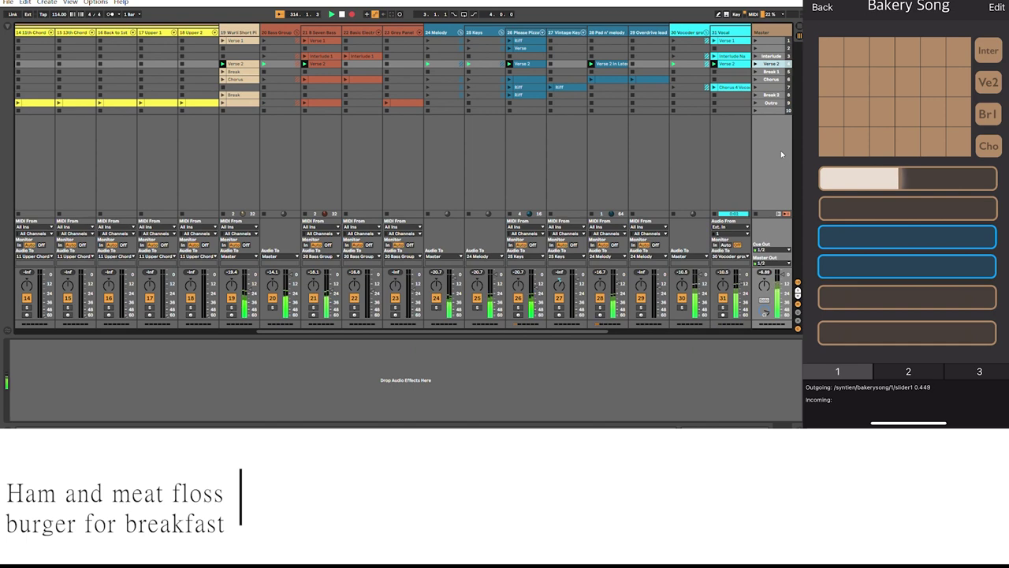
{"action": "left_click", "coordinate": [989, 114]}
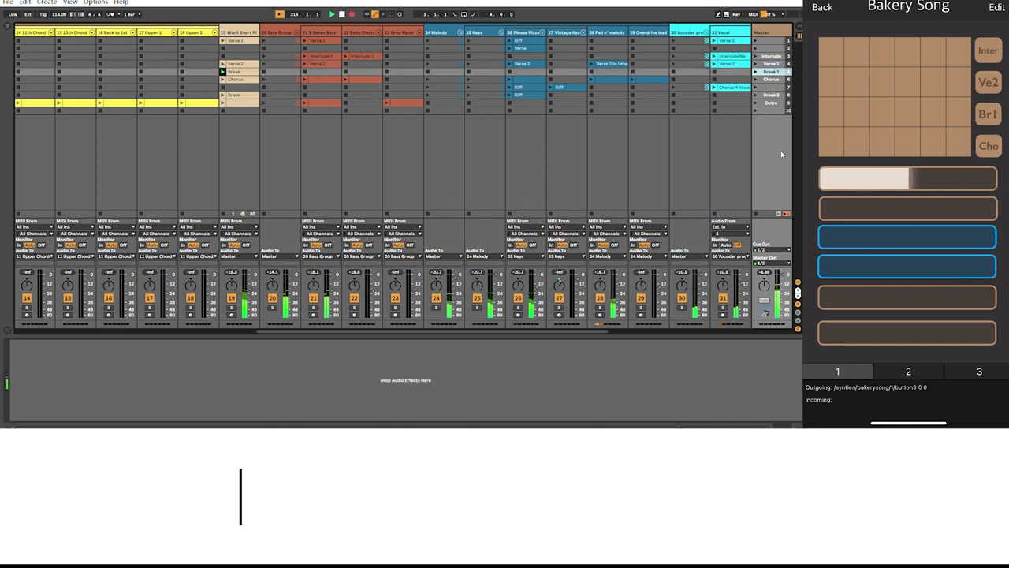